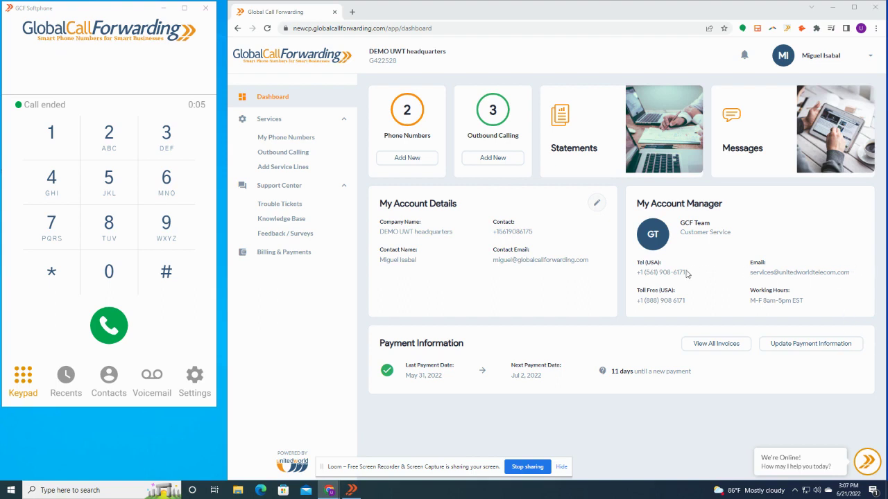
Step: Go to My Phone Numbers to list the account's local and toll-free US numbers
left_click_drag(687, 274, 633, 273)
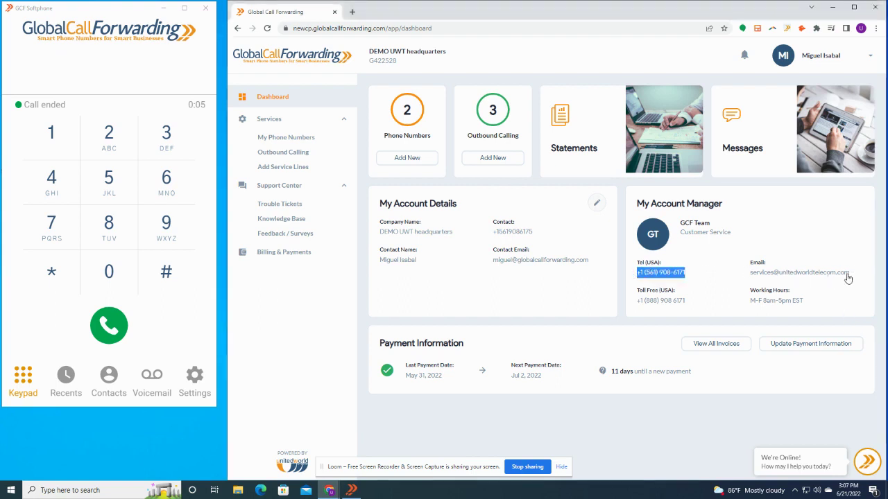
left_click(693, 320)
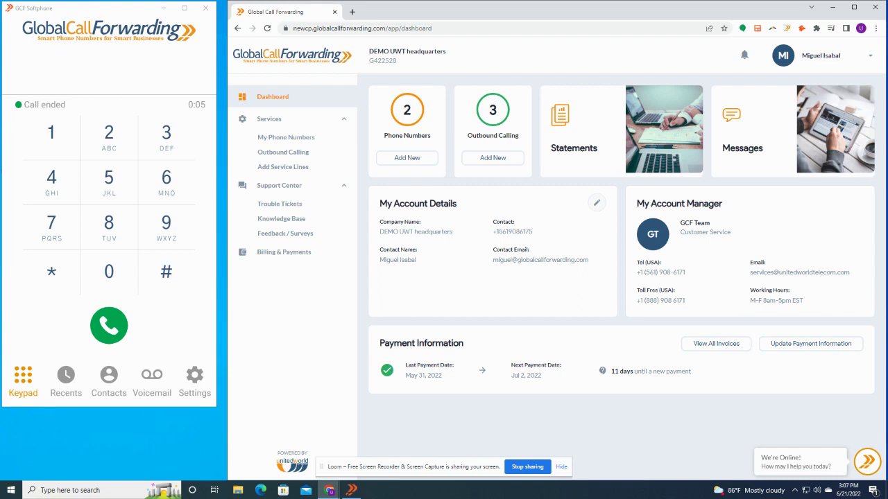
left_click(269, 140)
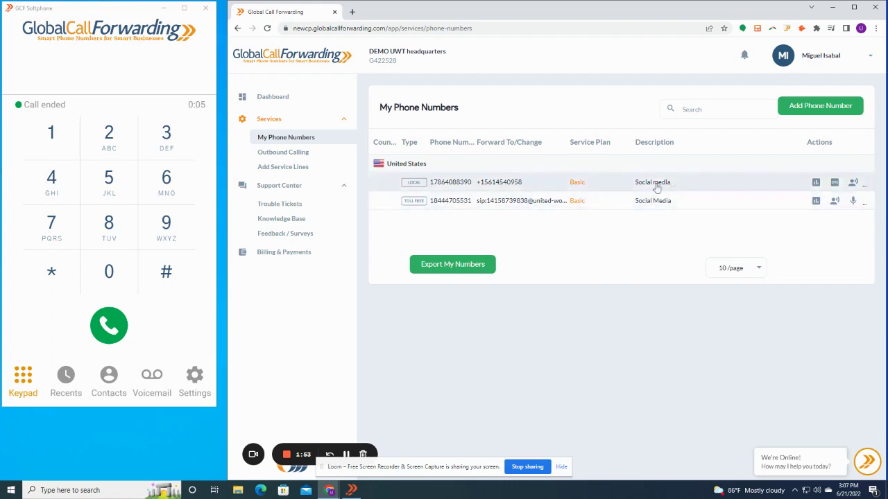
Step: Change the local number's description from Social media to Adwords and save it
left_click(490, 184)
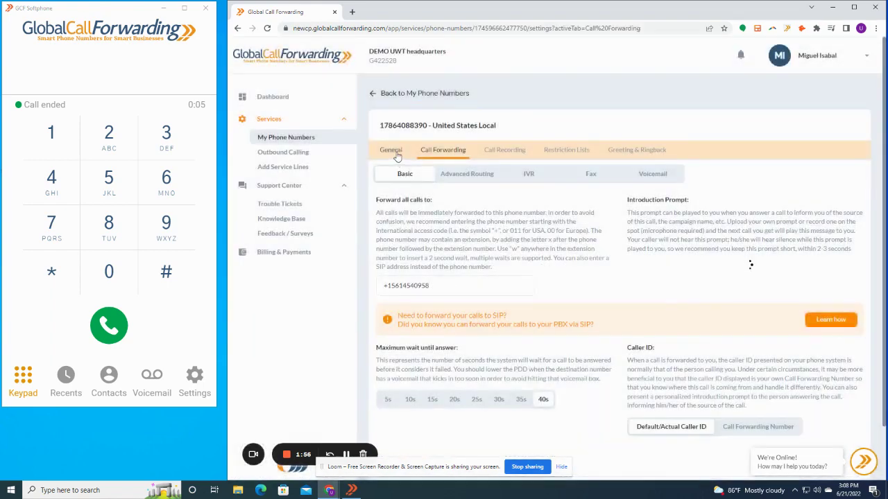
left_click(390, 151)
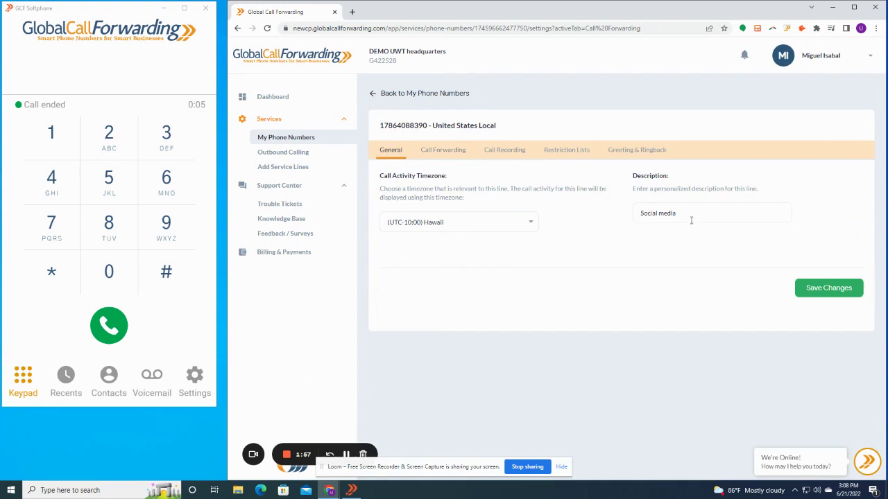
left_click_drag(691, 220, 632, 225)
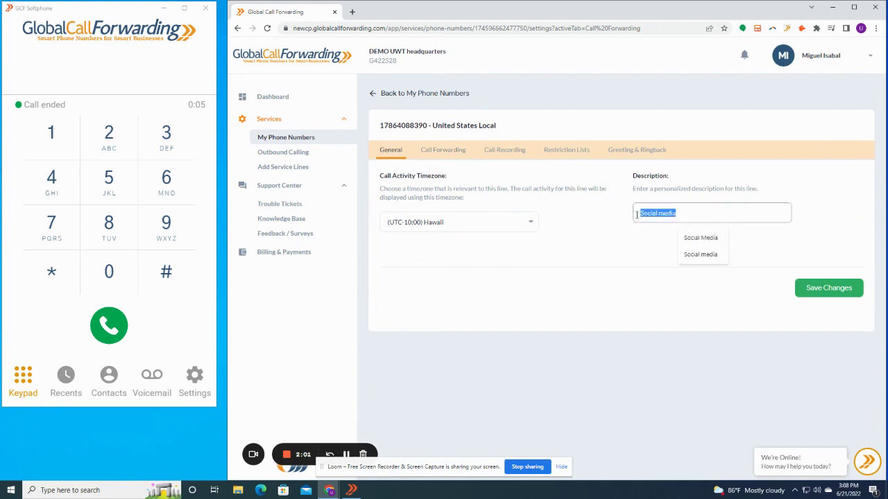
type("Adword")
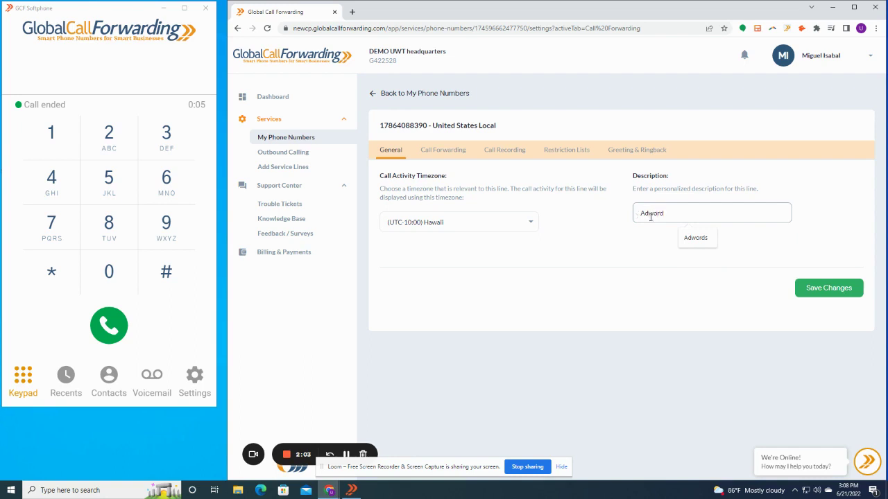
left_click(696, 238)
left_click(824, 286)
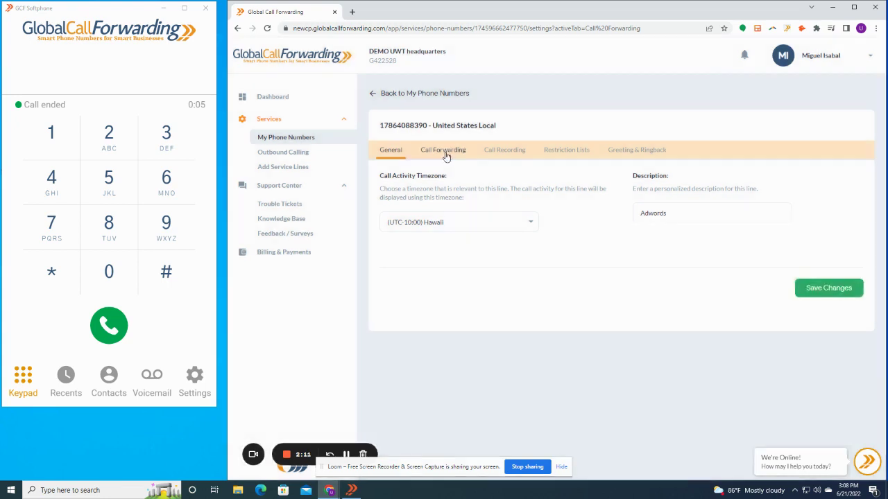
Step: Replace the Basic forward-all-calls destination with the new +66 number, save, then view IVR settings
left_click(445, 151)
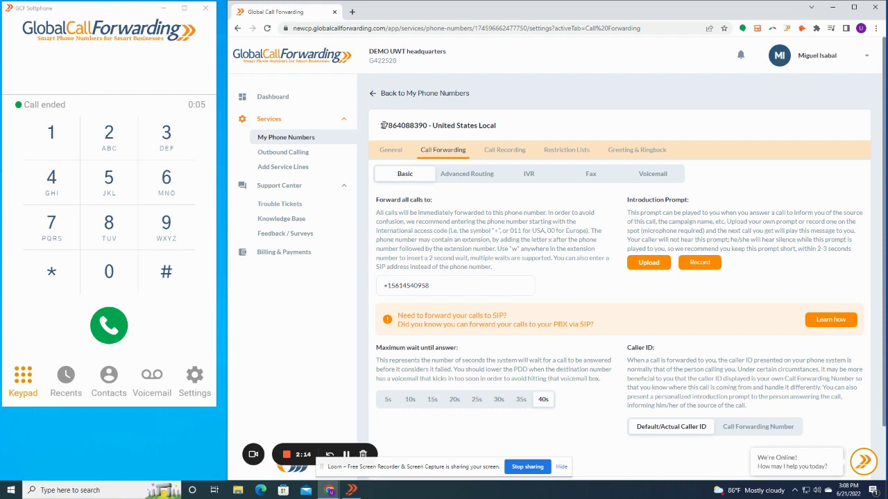
left_click_drag(382, 126, 397, 127)
left_click_drag(447, 286, 380, 286)
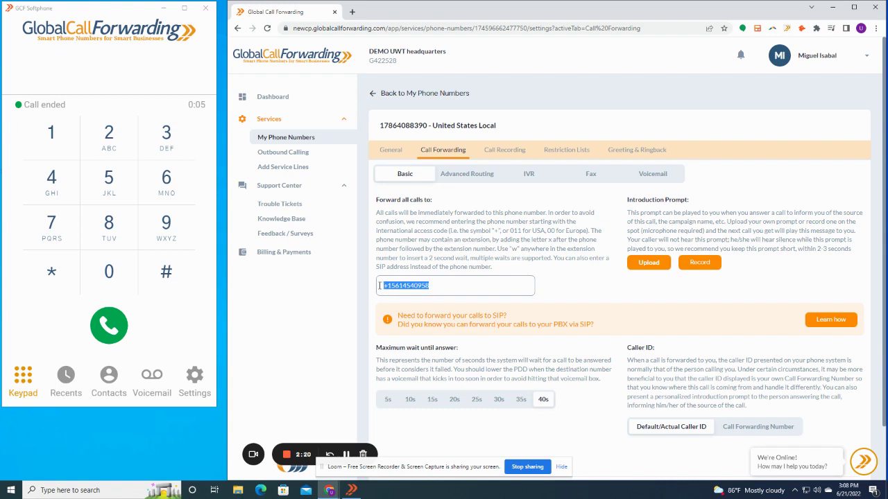
type("+9714")
key("BackSpace")
key("BackSpace")
key("BackSpace")
key("BackSpace")
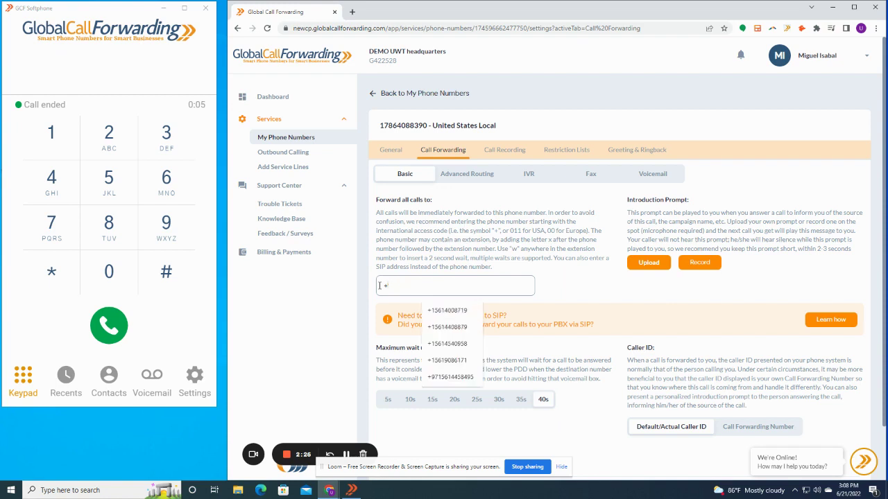
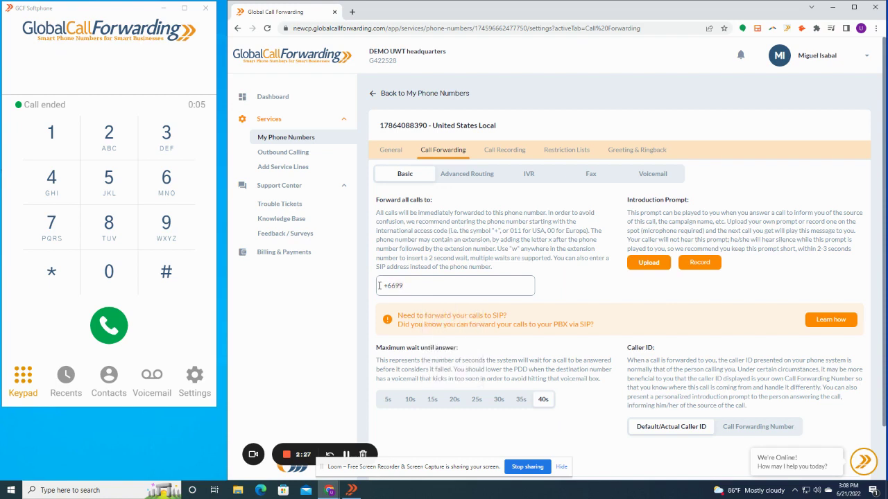
scroll(885, 316, "down", 2)
left_click(825, 435)
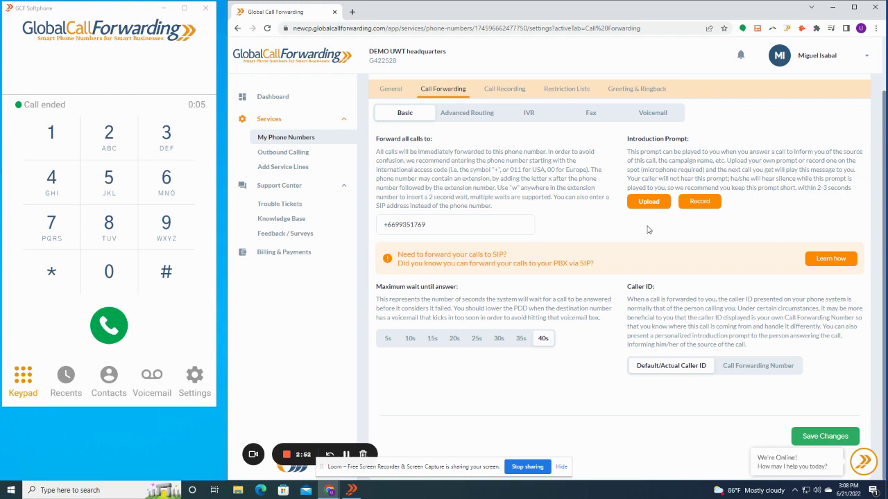
left_click(529, 113)
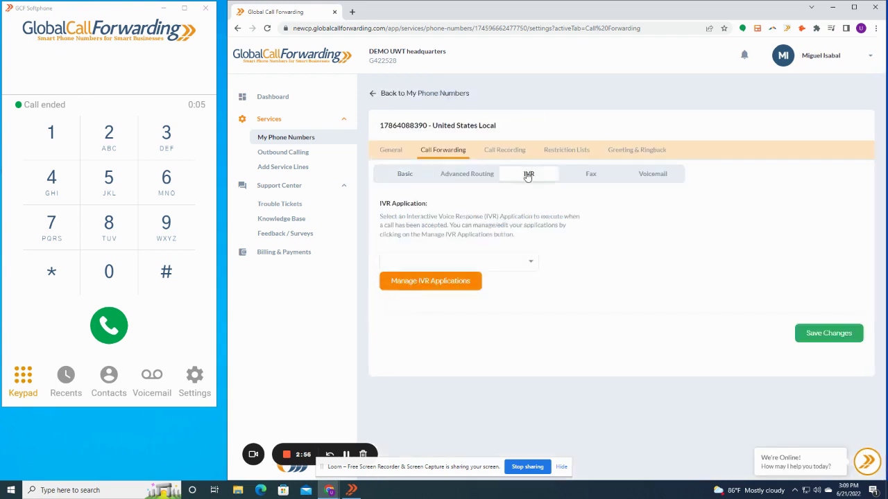
Step: Browse the IVR applications and new-application actions, then return to My Phone Numbers
left_click(433, 286)
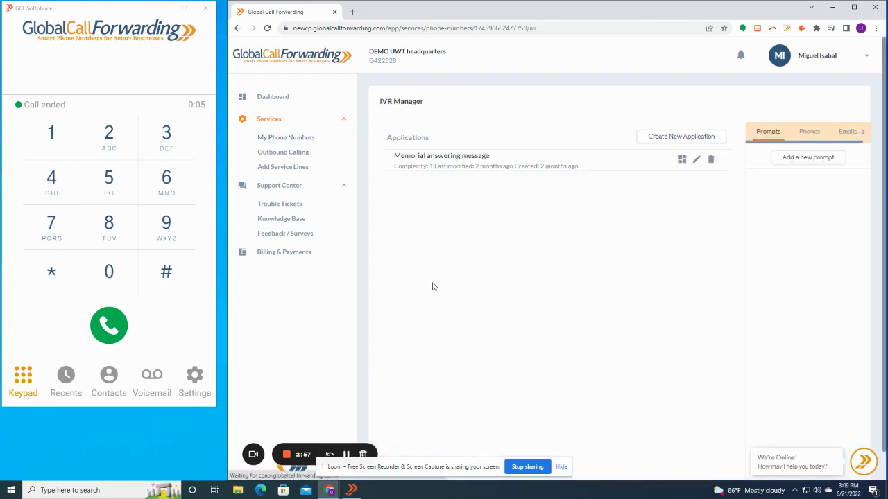
left_click(710, 139)
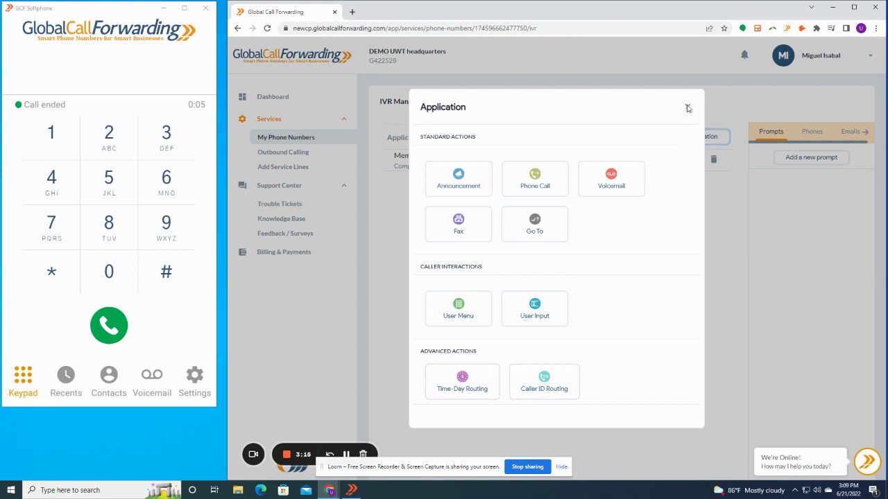
left_click(688, 109)
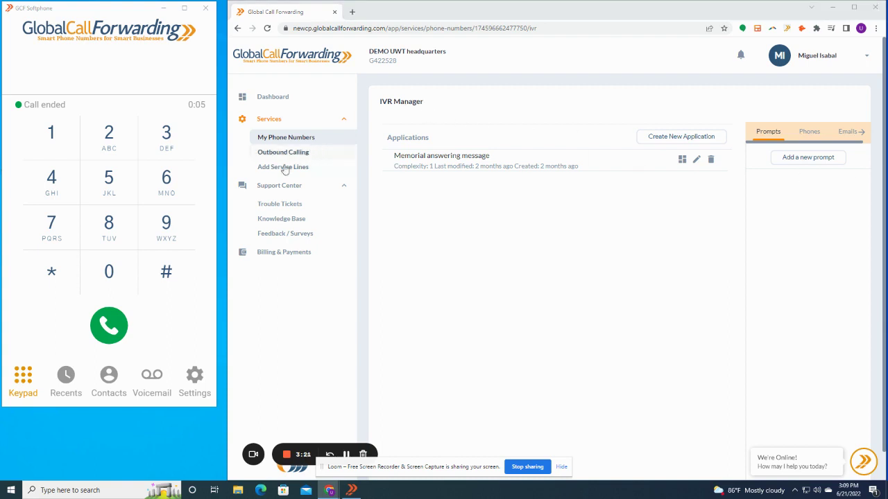
left_click(290, 138)
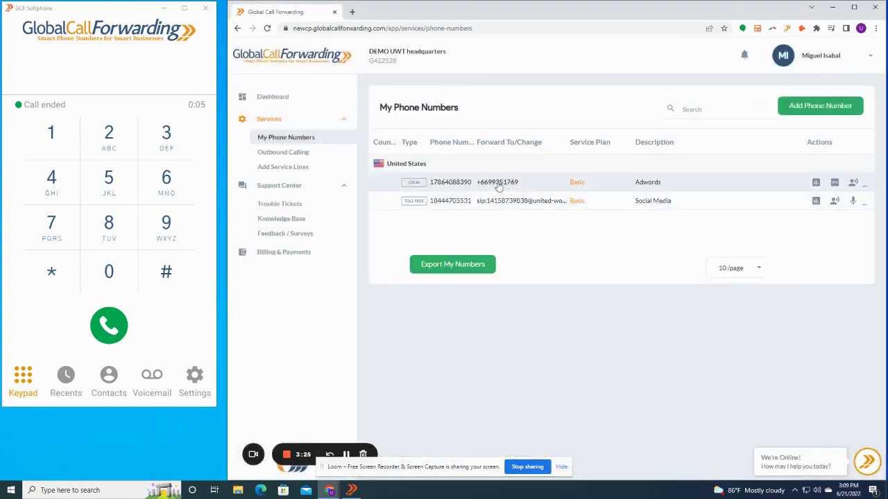
Step: Open the local number's advanced routing Rules List and briefly inspect the first rule
left_click(496, 183)
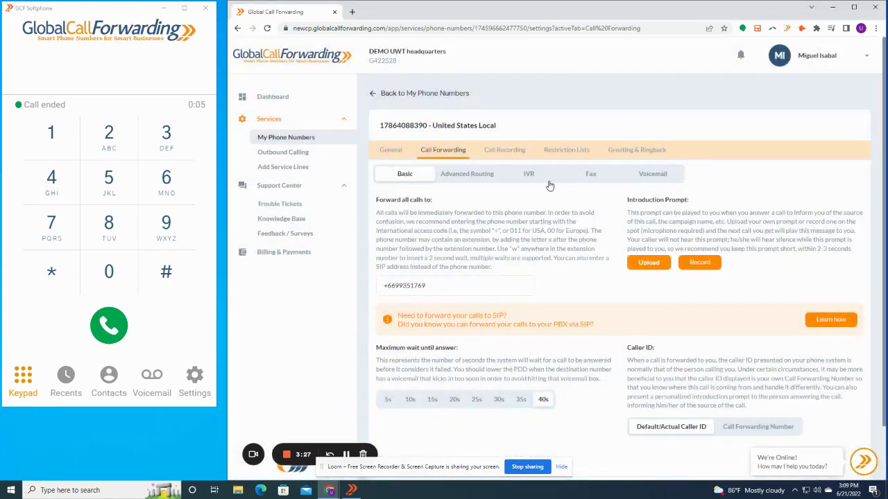
left_click(462, 176)
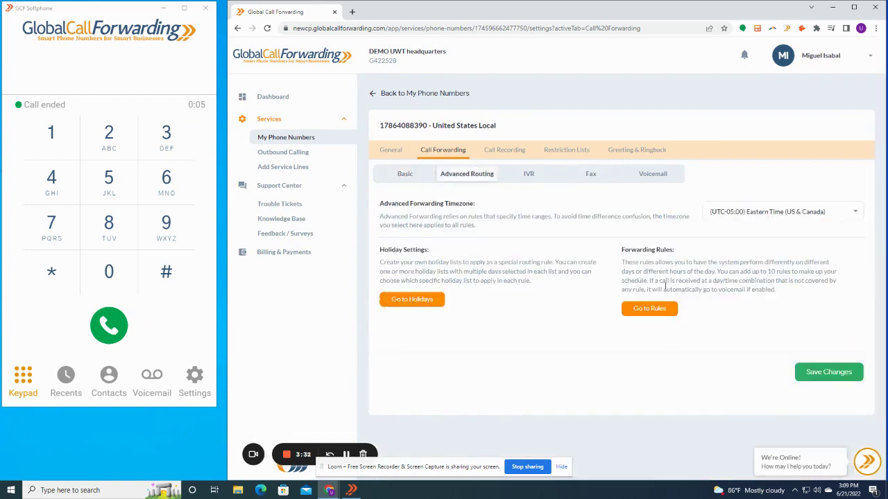
left_click(639, 310)
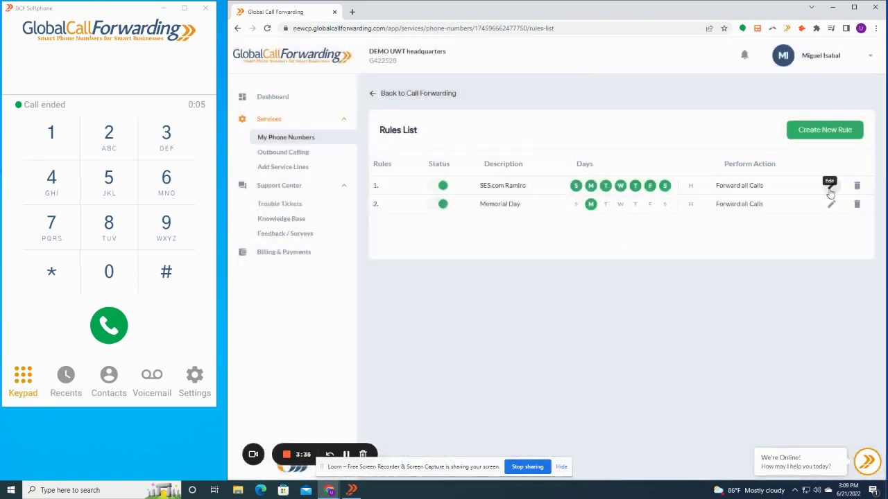
left_click(831, 203)
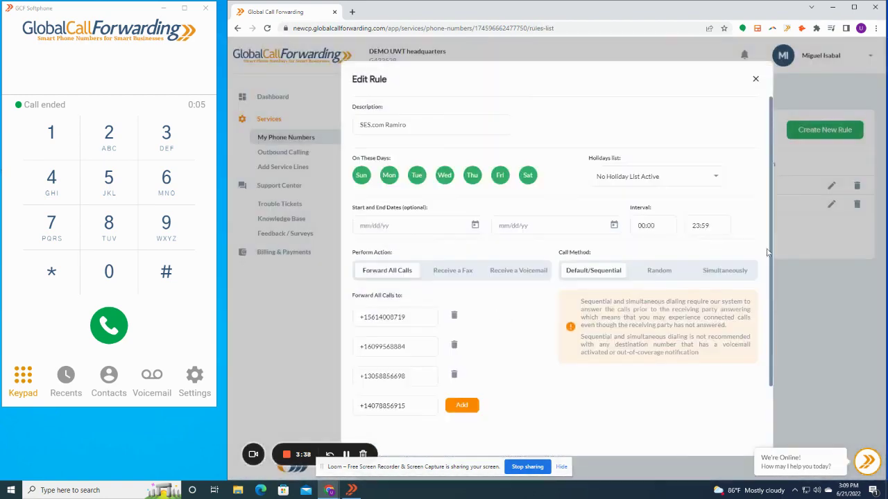
left_click_drag(770, 255, 772, 332)
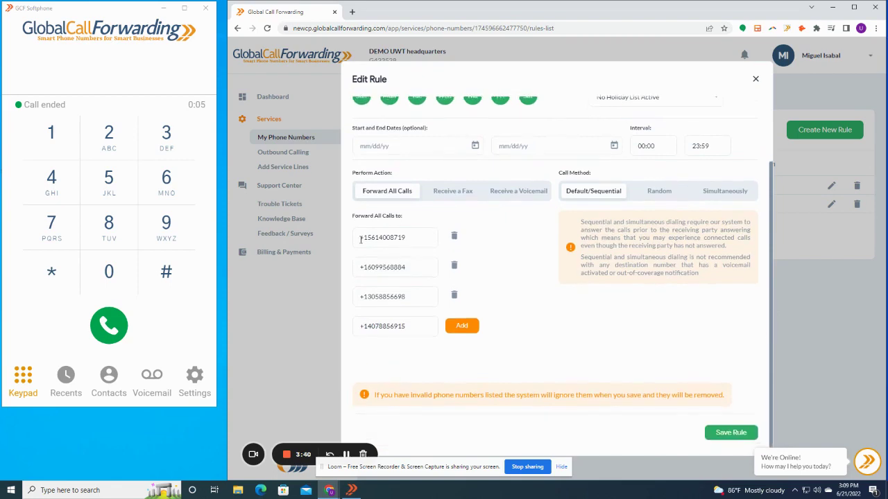
double_click(415, 237)
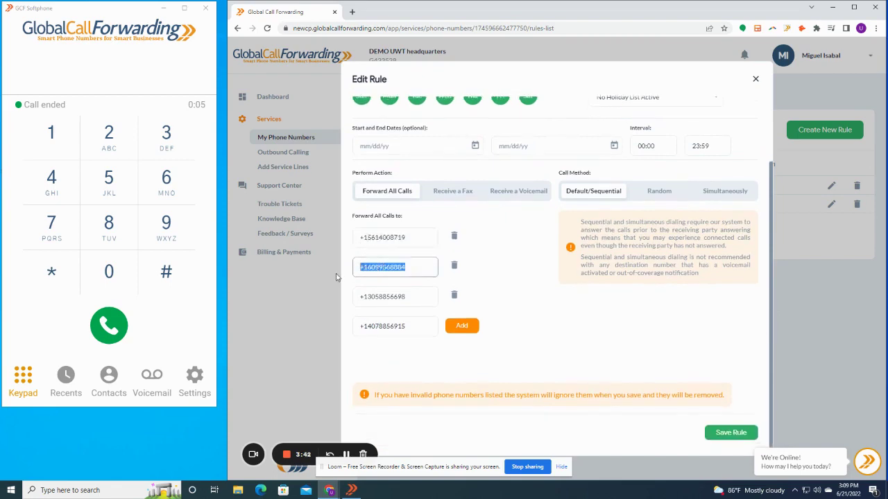
left_click(337, 274)
Step: Review the first rule's four forward-to numbers and close it without saving
left_click(831, 185)
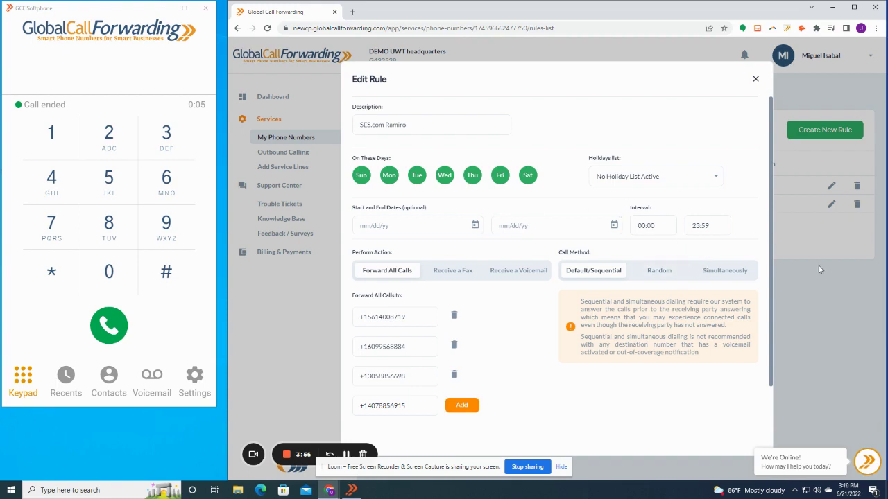
scroll(700, 300, "down", 2)
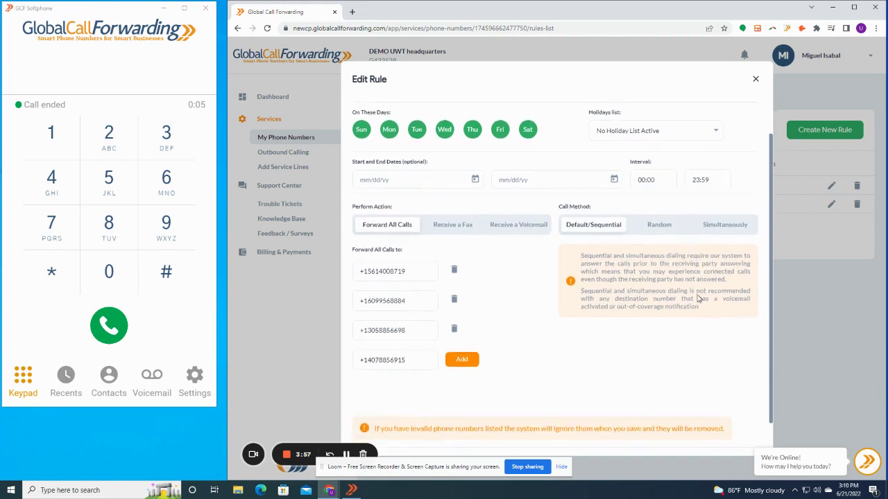
scroll(714, 204, "up", 1)
left_click(756, 80)
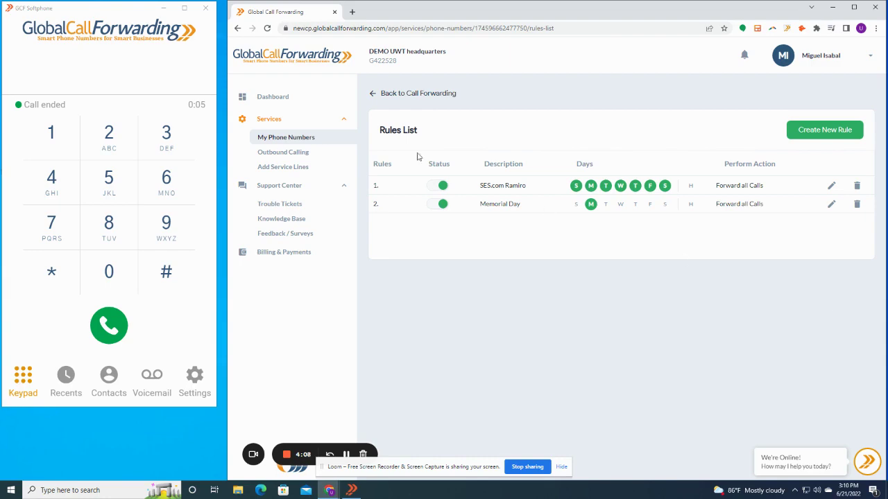
Step: Check the number's Voicemail settings, then go to the Add Service Line page
left_click(393, 96)
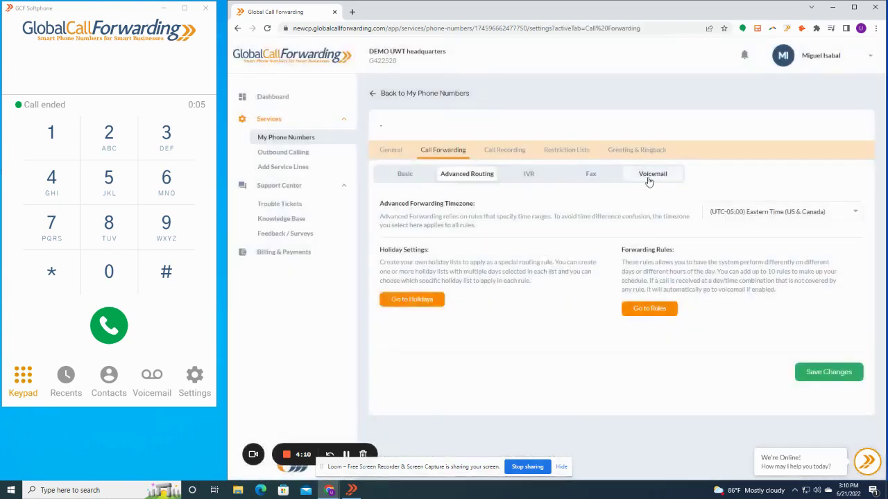
left_click(649, 176)
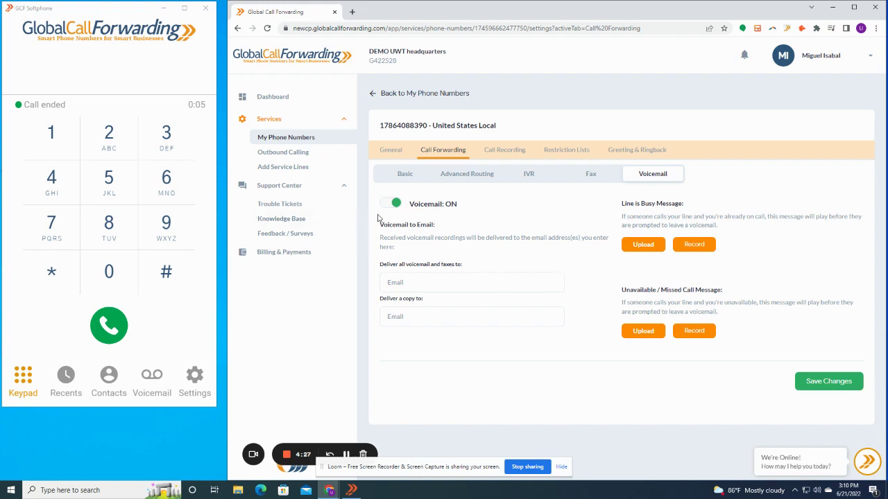
left_click(298, 167)
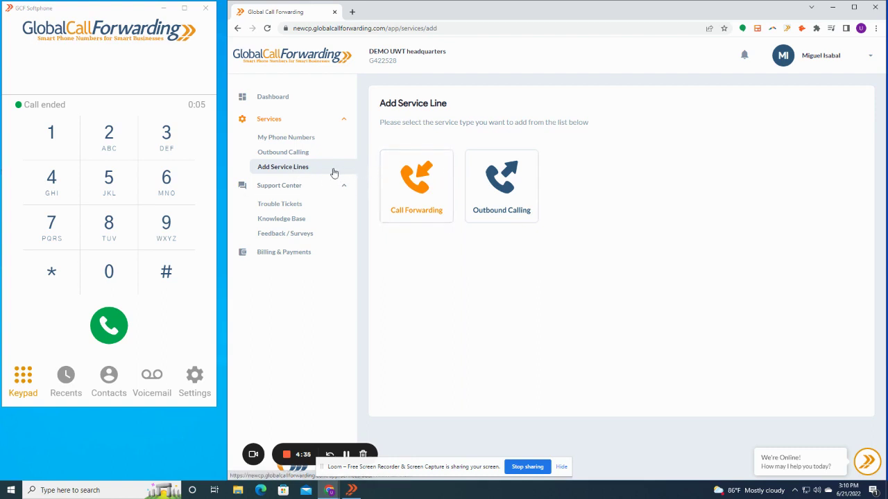
left_click(397, 179)
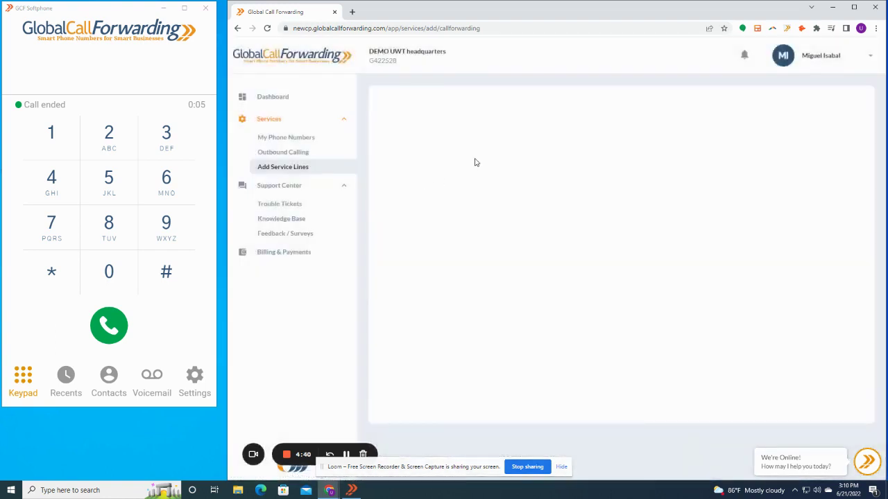
left_click(841, 139)
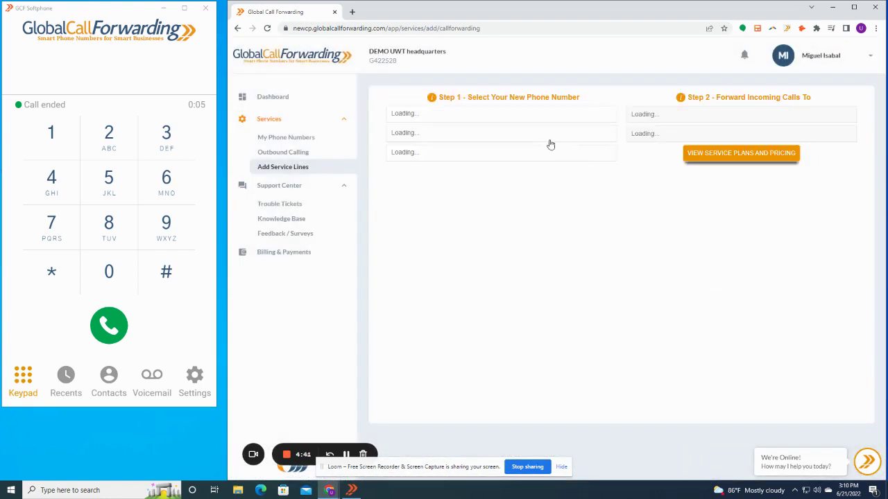
left_click(515, 119)
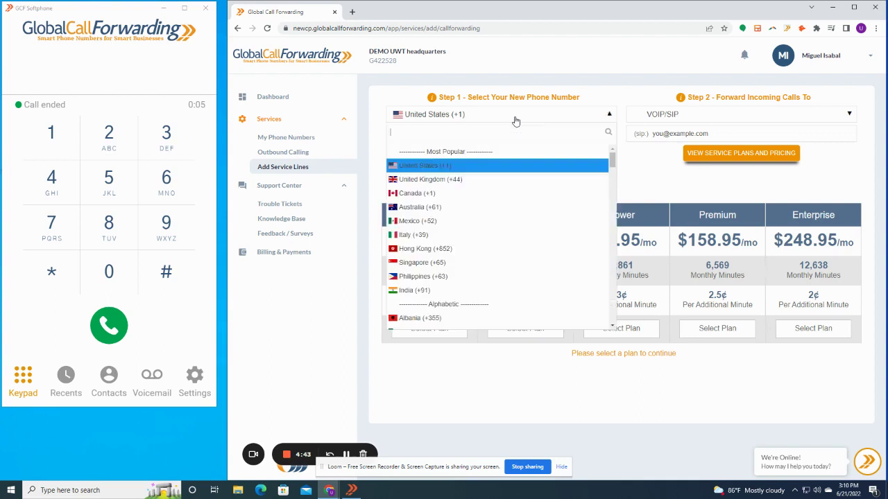
left_click(454, 249)
left_click(464, 137)
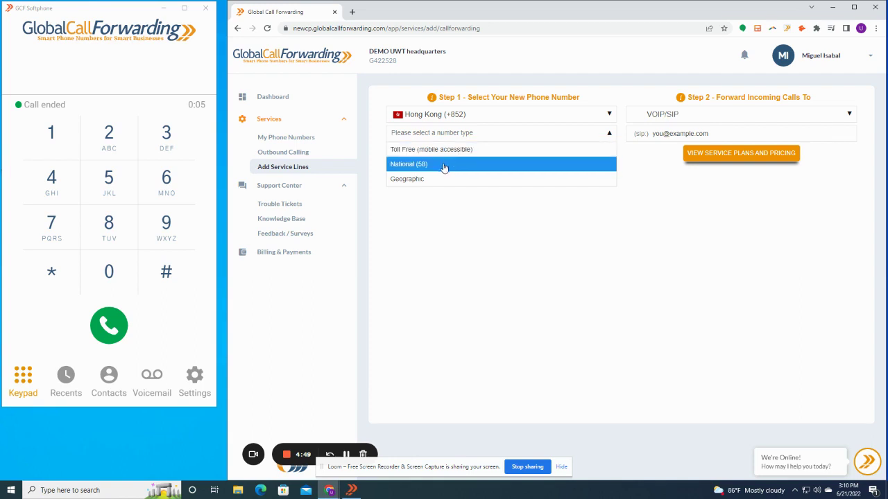
left_click(444, 167)
left_click(459, 154)
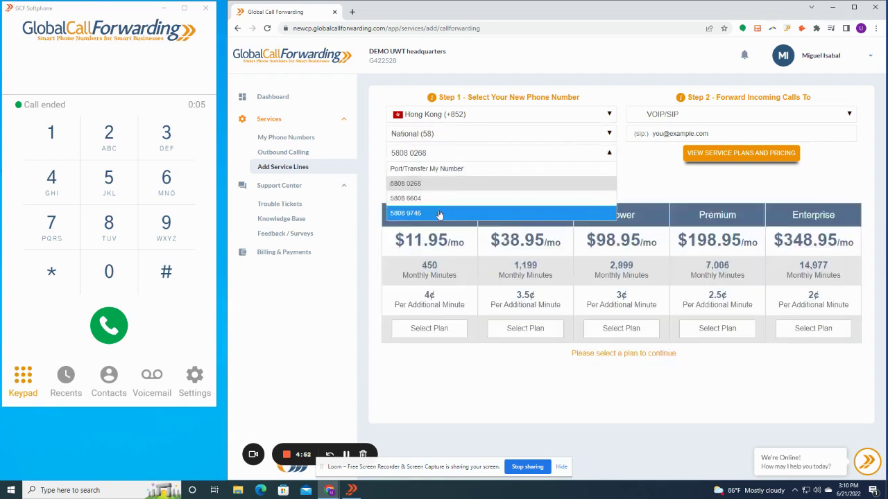
left_click(655, 178)
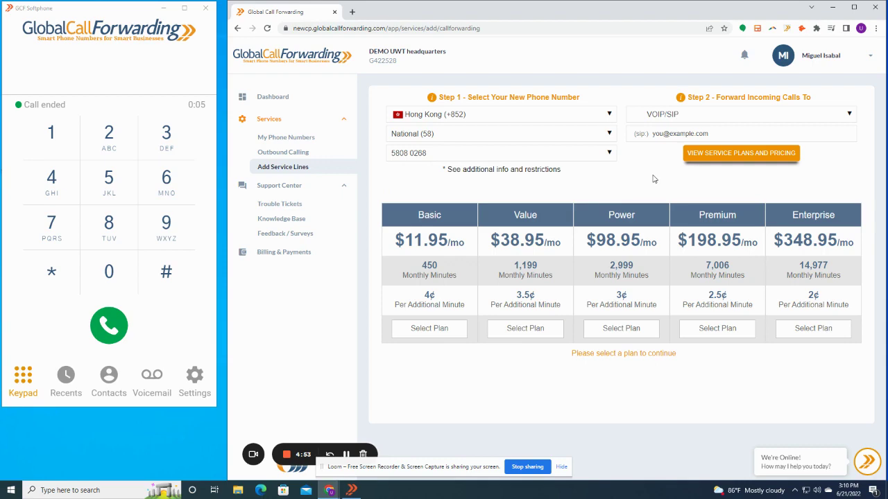
left_click(449, 286)
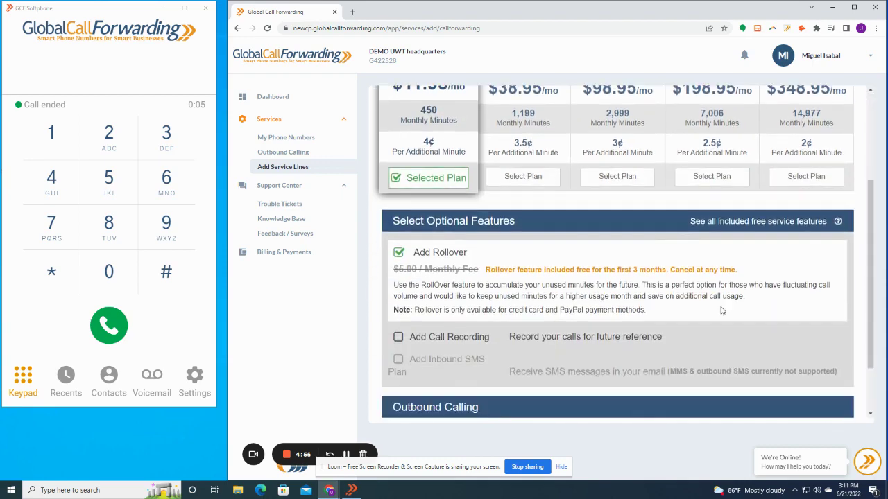
left_click(773, 408)
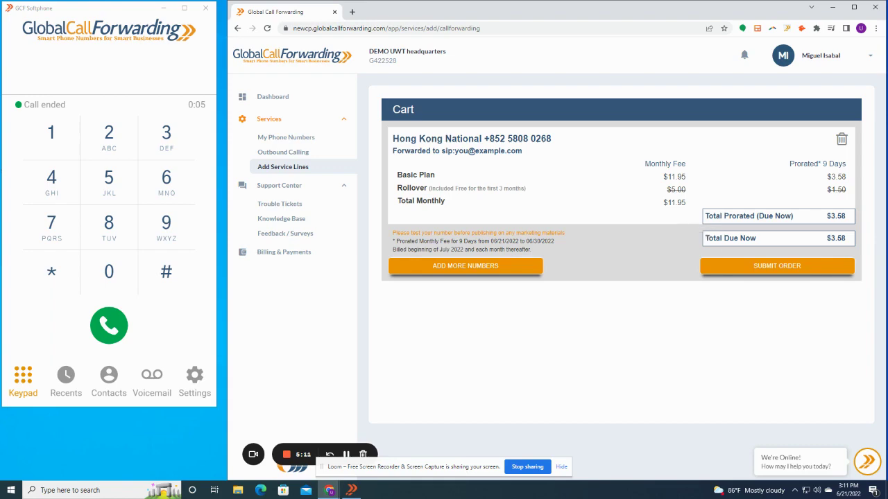
Step: Return to the Dashboard showing 2 phone numbers and 3 outbound calling lines
left_click(273, 97)
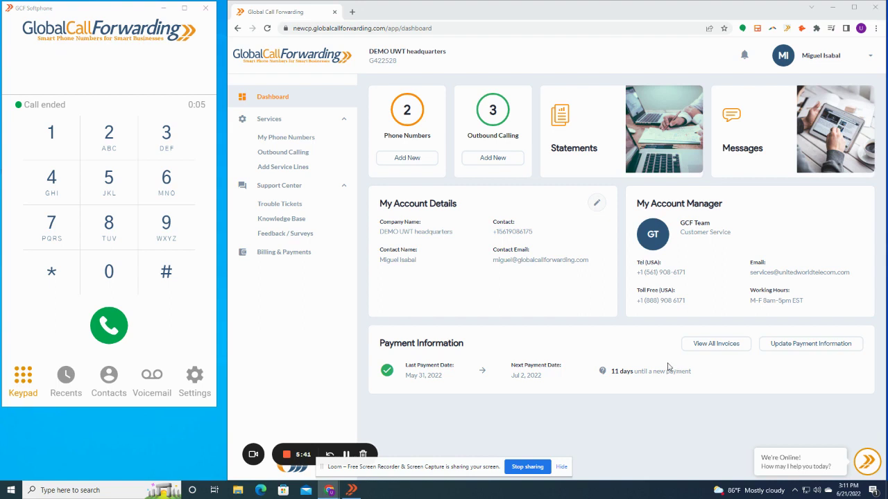
Step: Dial the account manager's US number from the softphone and hang up once connected
left_click(164, 72)
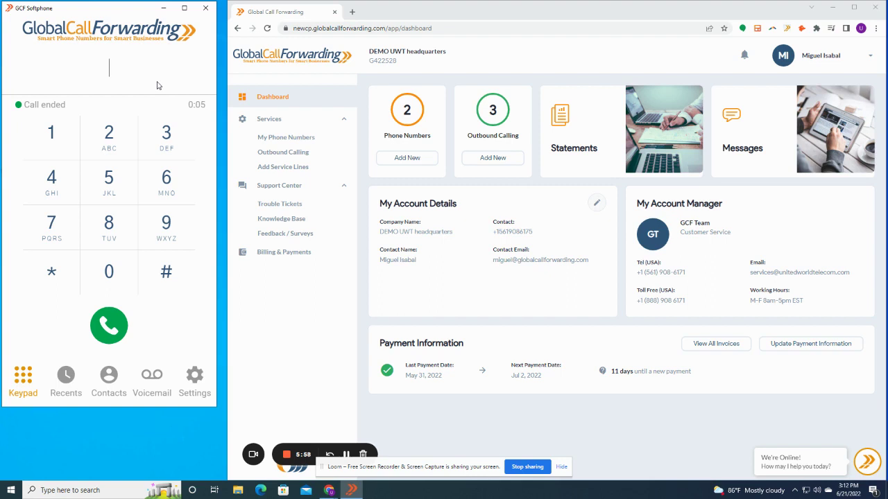
key("Return")
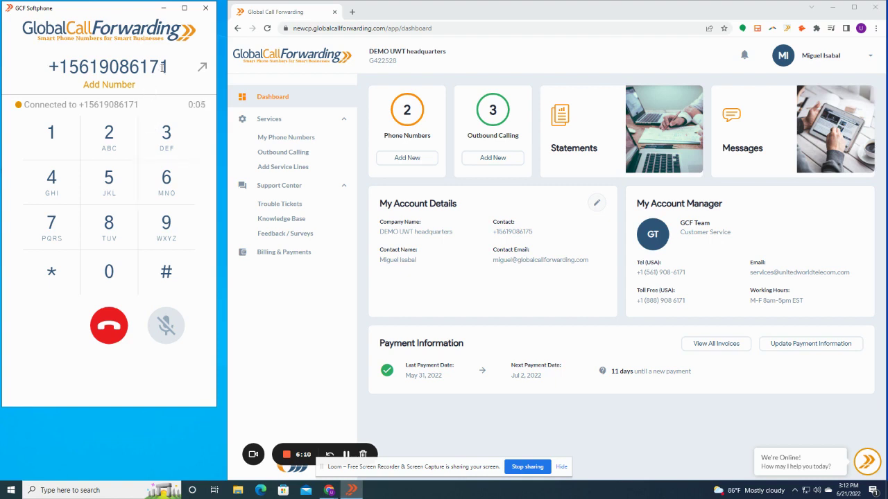
left_click(105, 326)
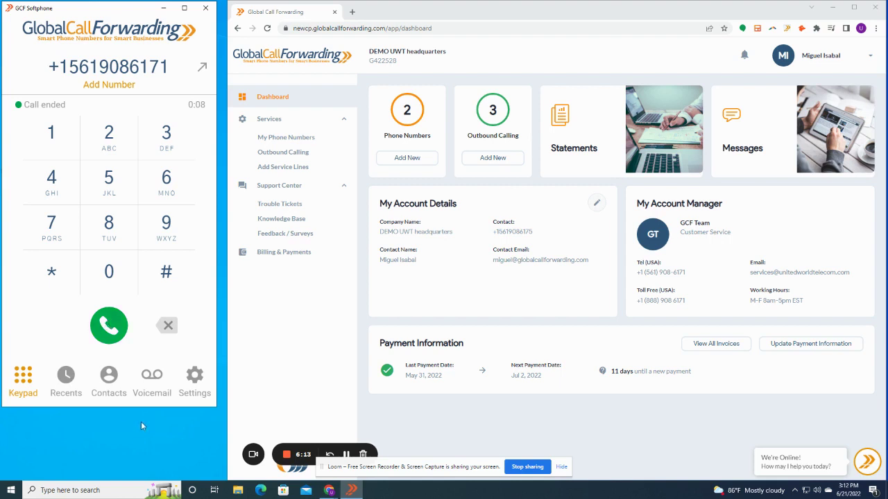
left_click(187, 380)
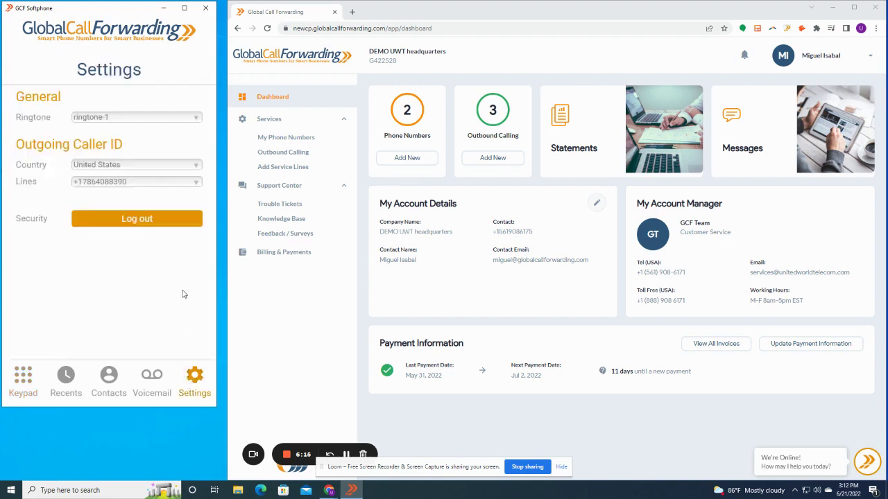
left_click(156, 185)
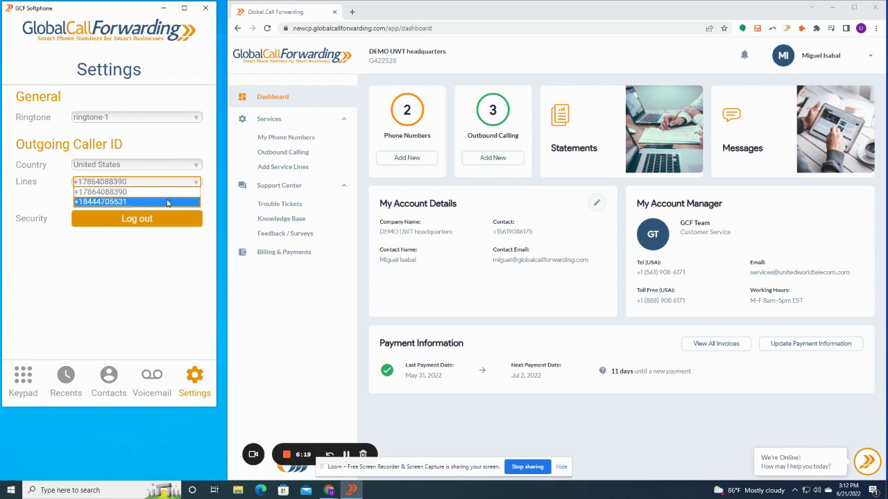
left_click(127, 192)
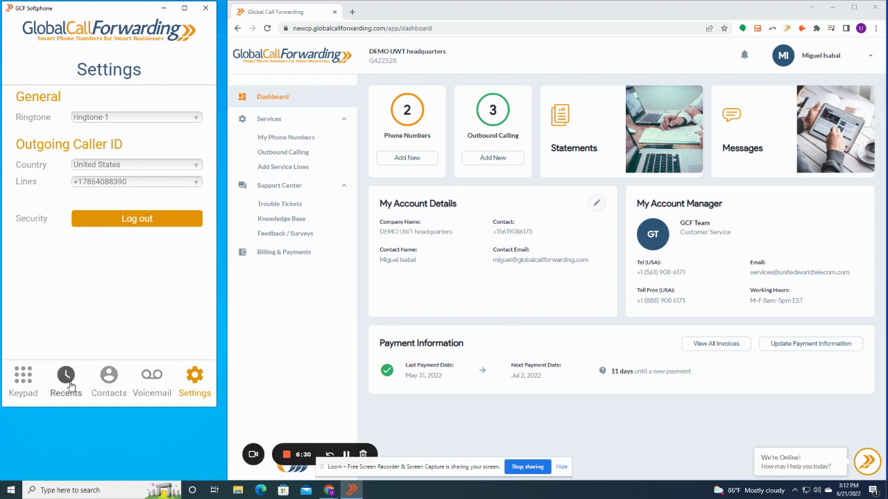
left_click(28, 380)
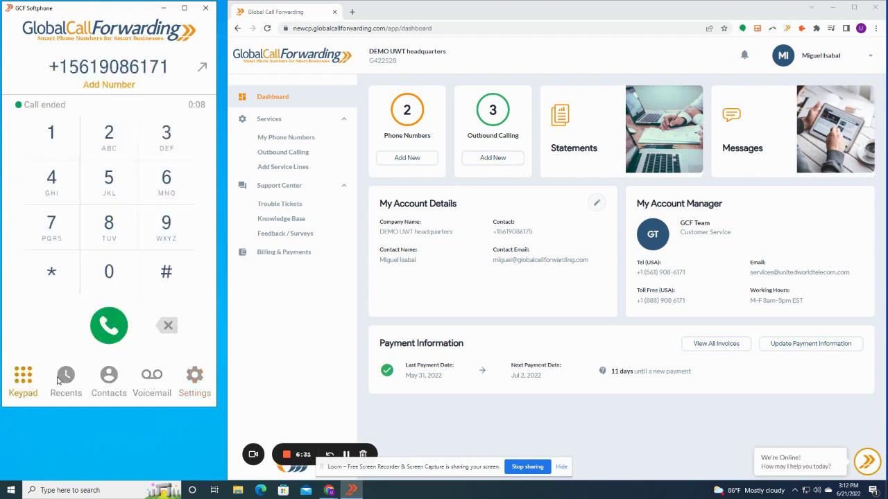